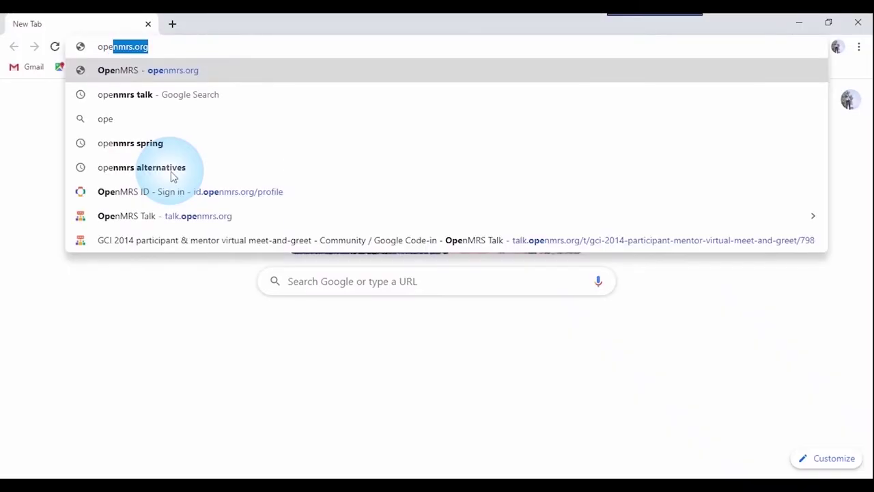
Step: Reach talk.openmrs.org from an 'openmrs talk' search and go to the OpenMRS ID sign-up page
type("nmrs talk")
key("Return")
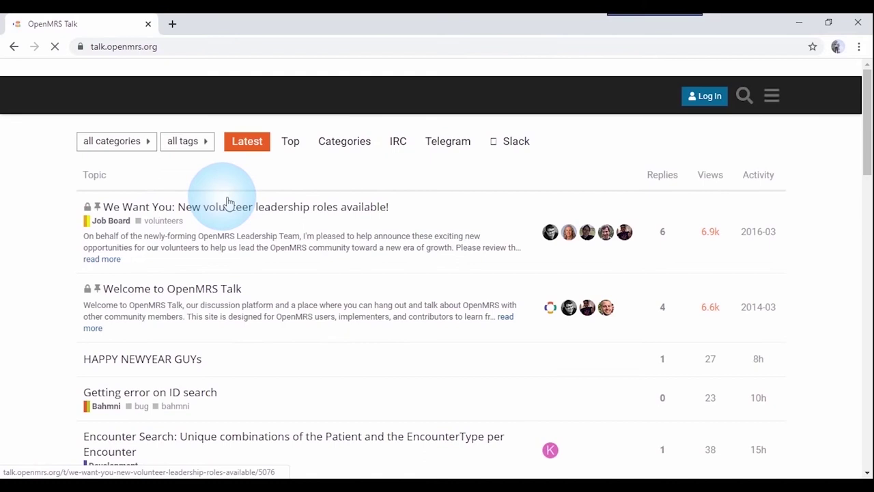
left_click(771, 95)
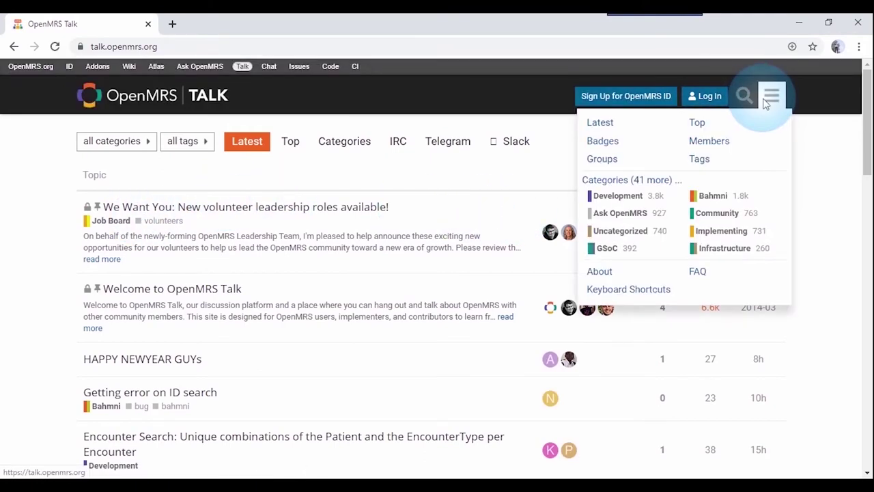
left_click(651, 102)
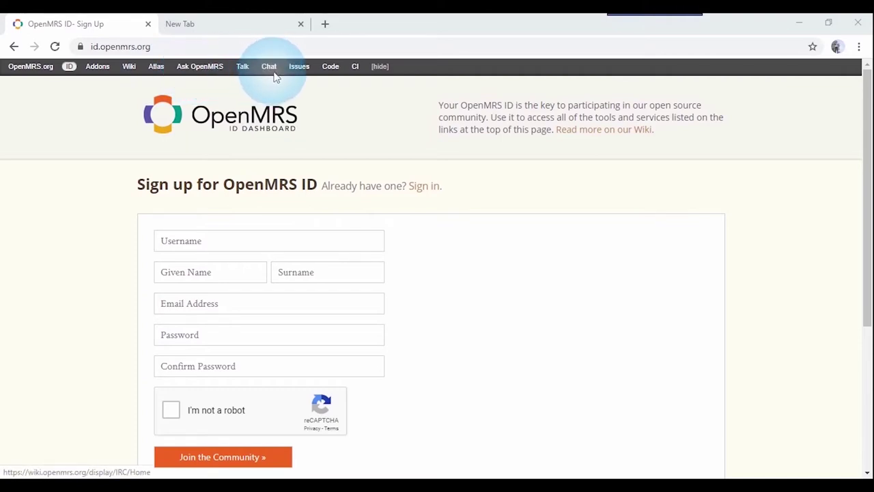
Step: Enter username 'bill', given name 'Bill' and surname 'Gates' on the sign-up form
left_click(337, 242)
type("bill")
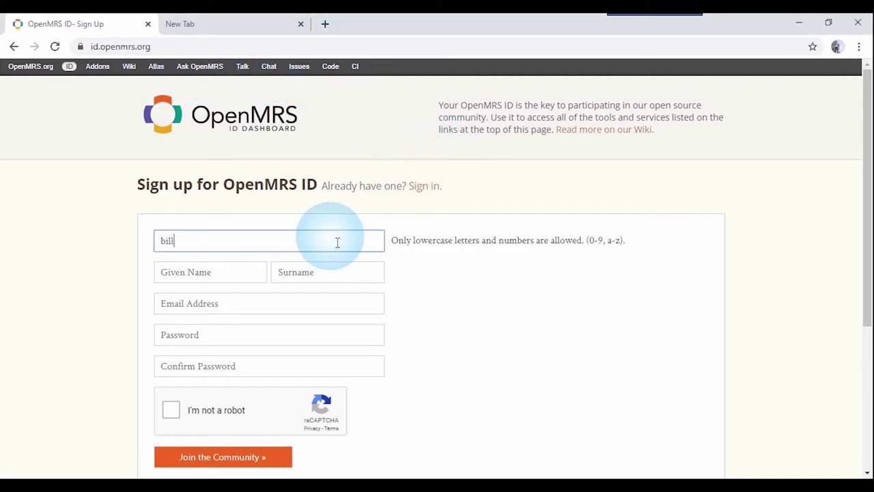
left_click(245, 273)
type("Bill")
left_click(283, 270)
type("Gates")
left_click(303, 312)
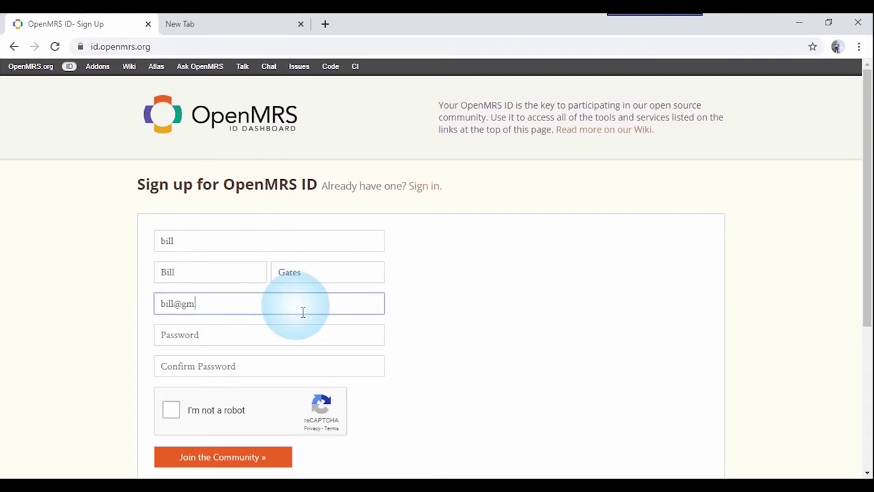
type("ail.com")
left_click(294, 339)
type("password")
left_click(291, 365)
type("password")
scroll(273, 341, "down", 1)
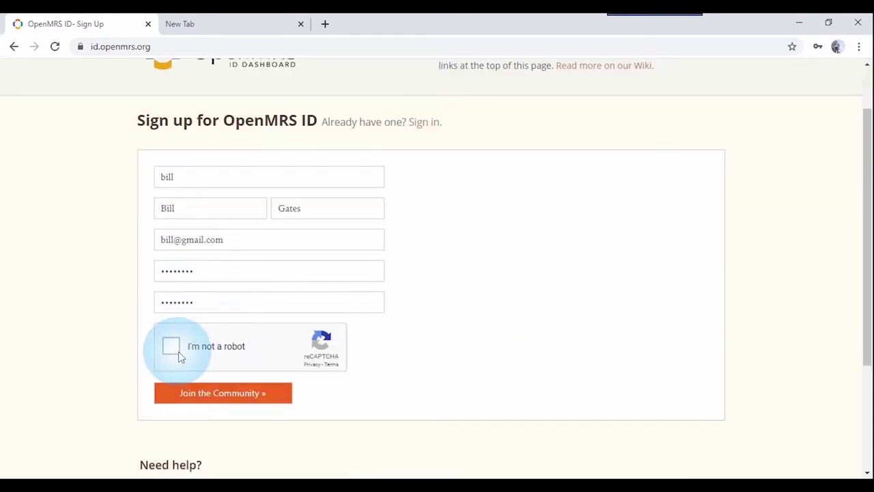
left_click(174, 351)
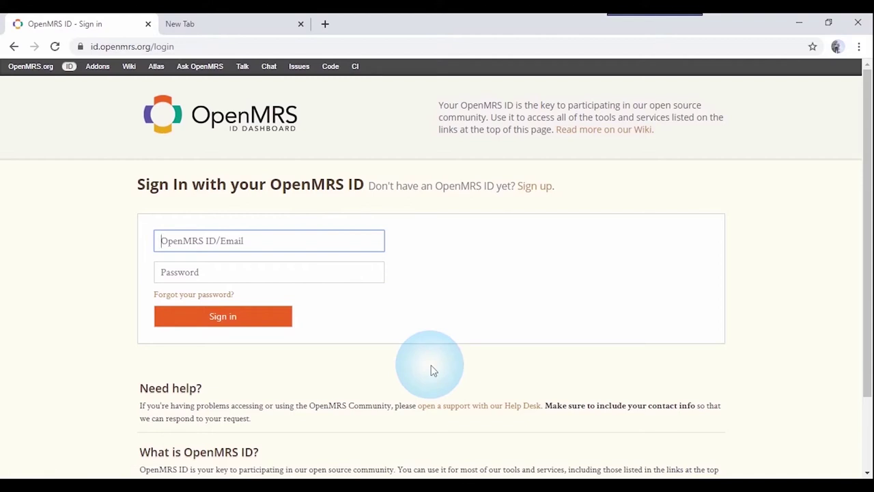
Step: Sign in with the OpenMRS ID username and password
type("ho")
left_click(317, 274)
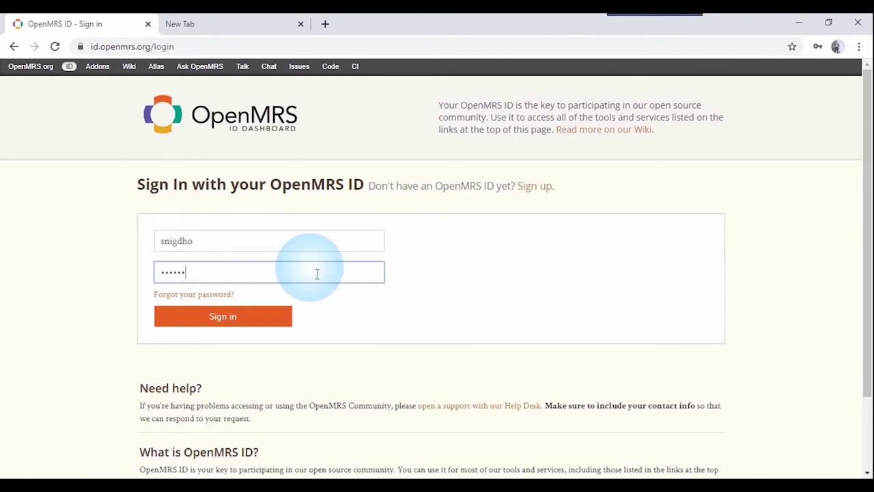
type("***")
left_click(273, 317)
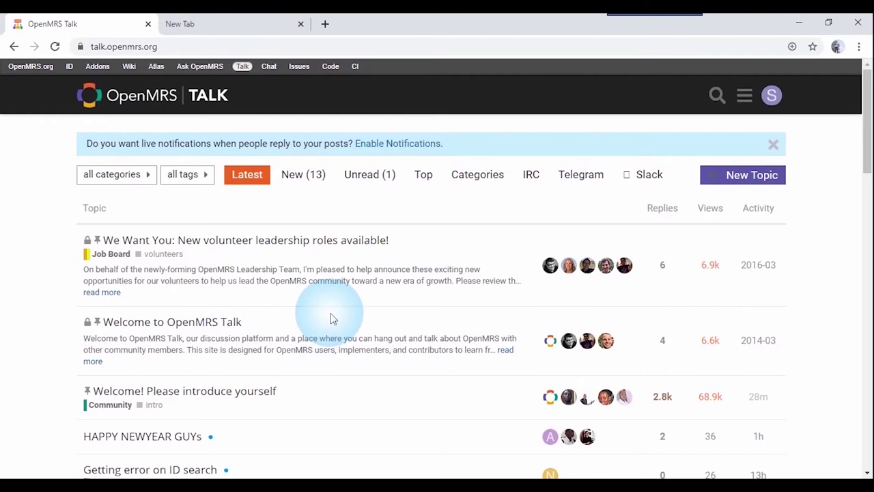
Step: Start a topic titled 'New Year's Post' in the Community category and browse the tag list
left_click(738, 176)
type("New Year's P")
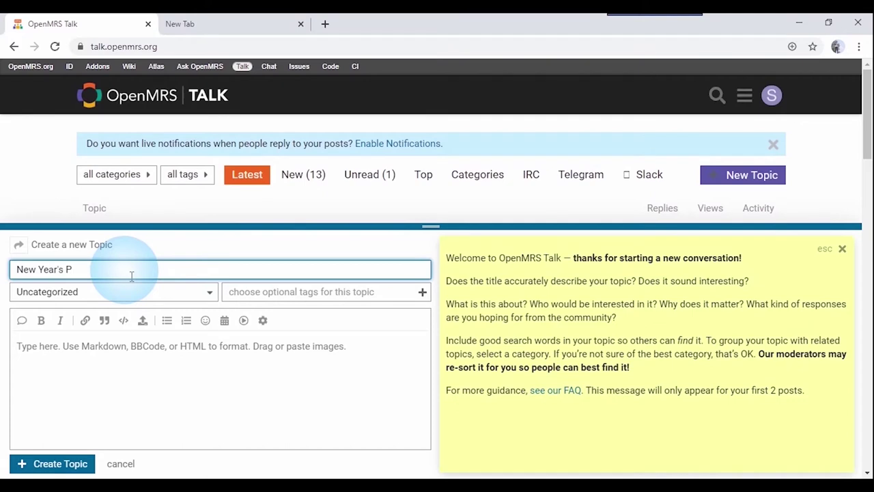
type("ost")
left_click(176, 295)
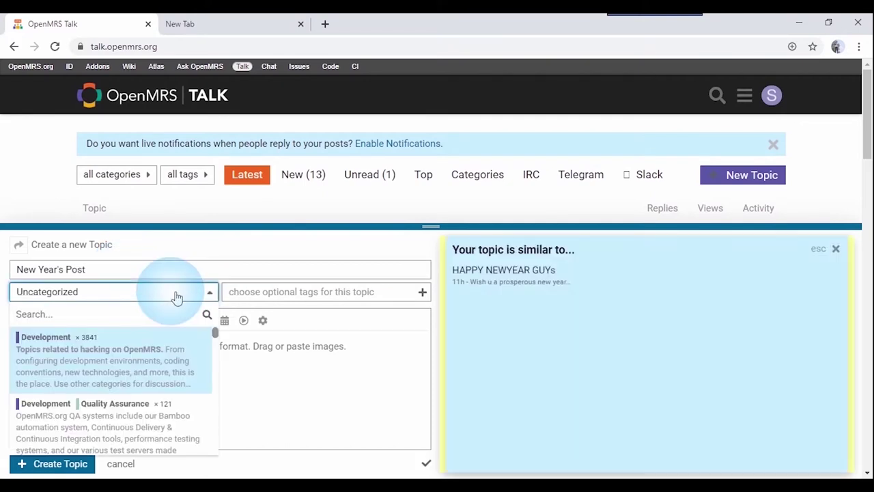
scroll(162, 363, "down", 2)
scroll(146, 385, "down", 2)
scroll(144, 399, "down", 2)
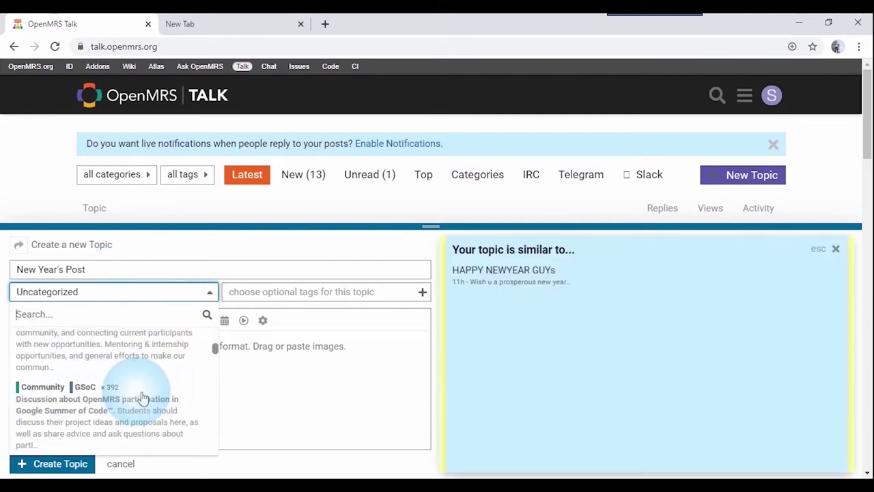
scroll(152, 390, "up", 2)
left_click(143, 394)
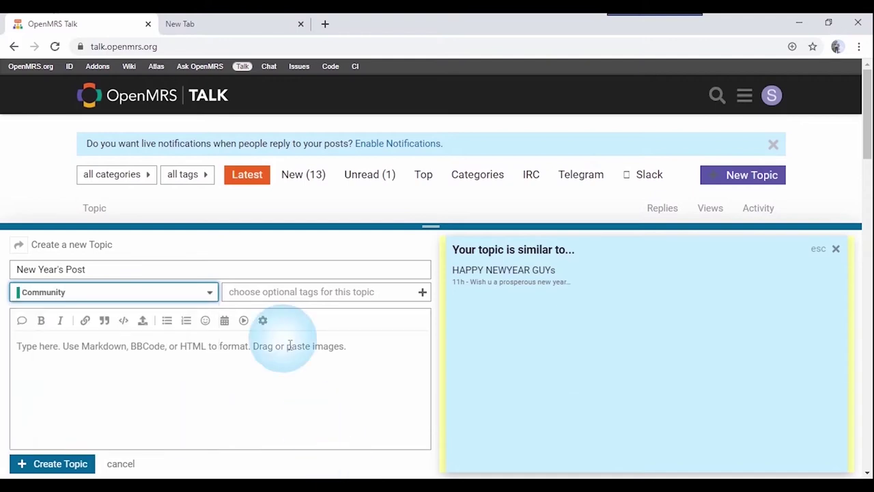
left_click(304, 295)
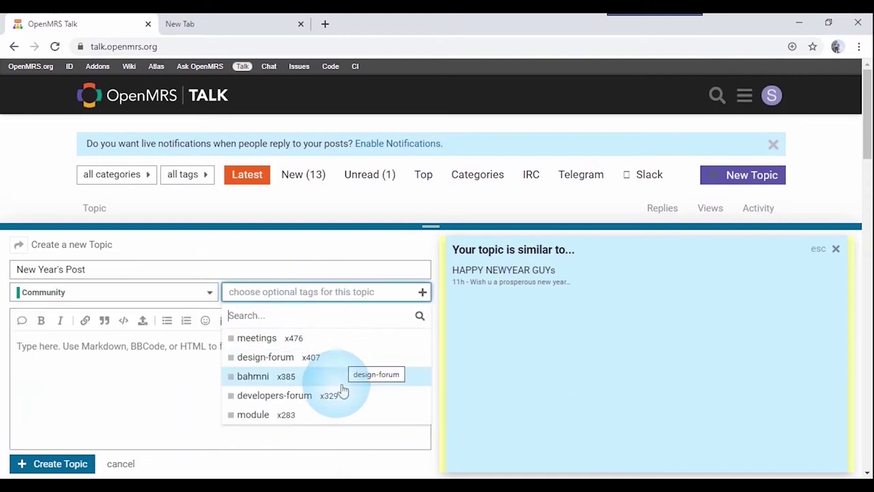
scroll(311, 369, "down", 1)
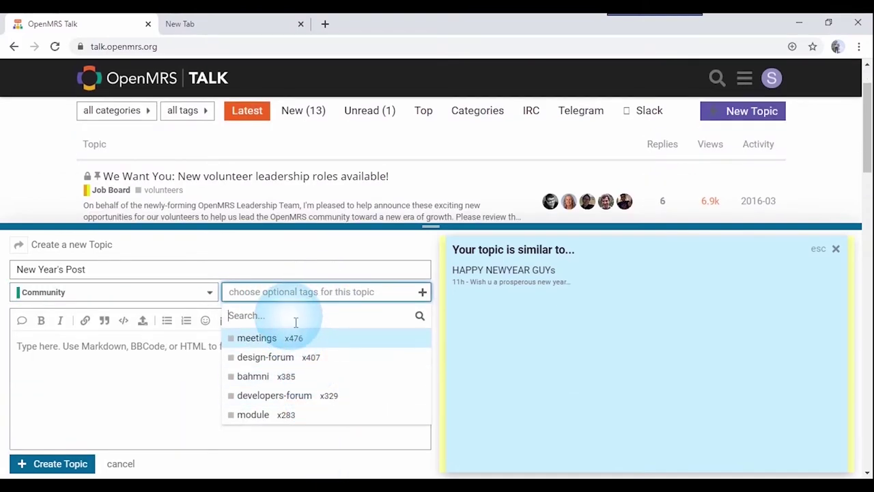
Step: Tag the draft gci and write the body 'Hello Everyone! This is a random post. How are you all?'
type("GCI")
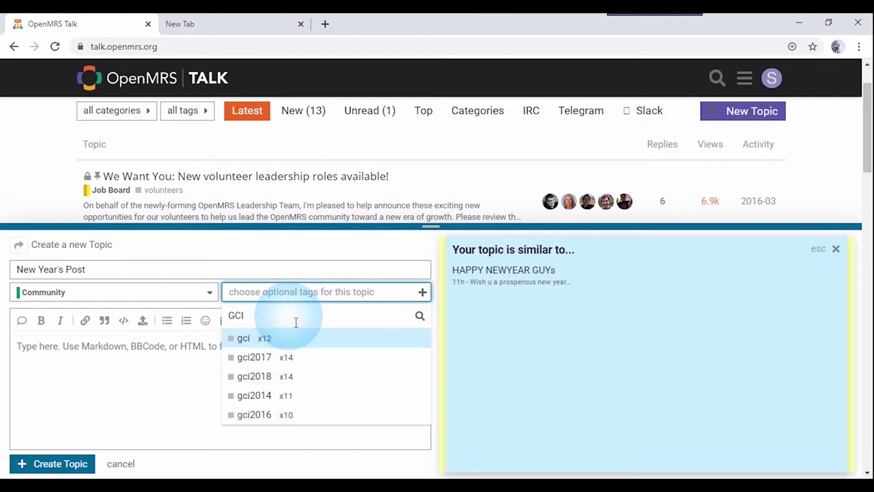
key("Return")
left_click(238, 381)
type("Hello Everyone!")
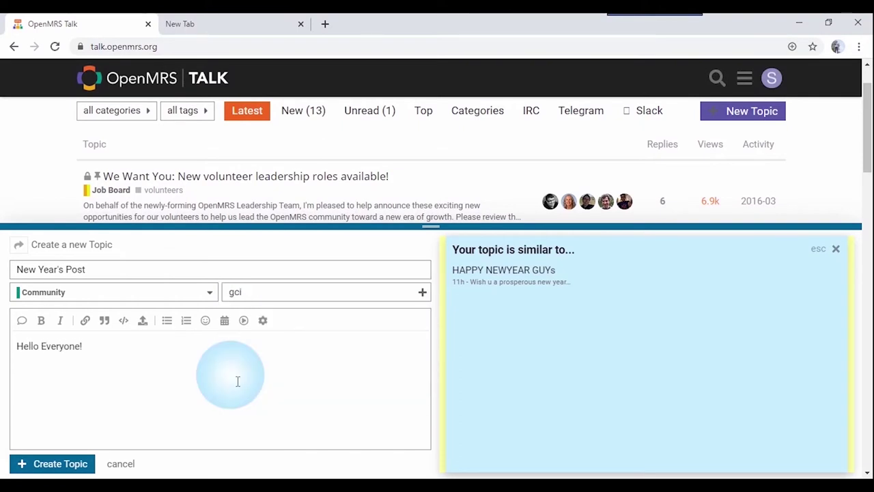
key("Return")
type("This is a ra")
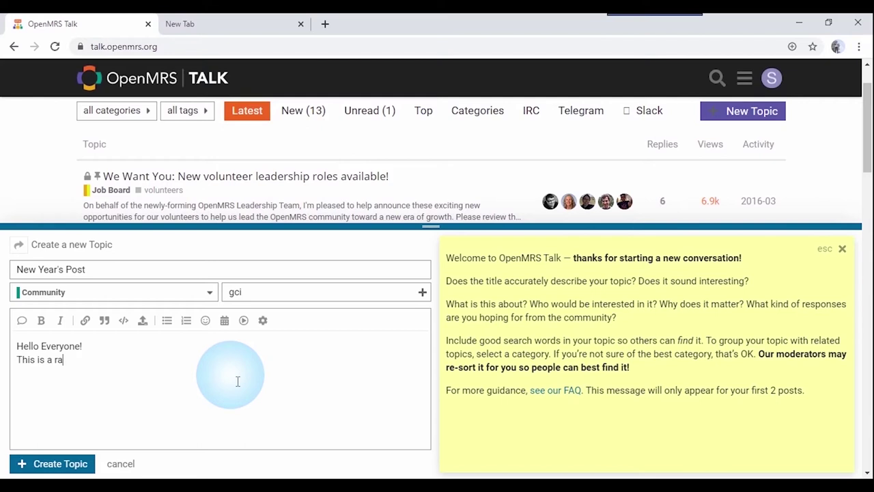
type("t.")
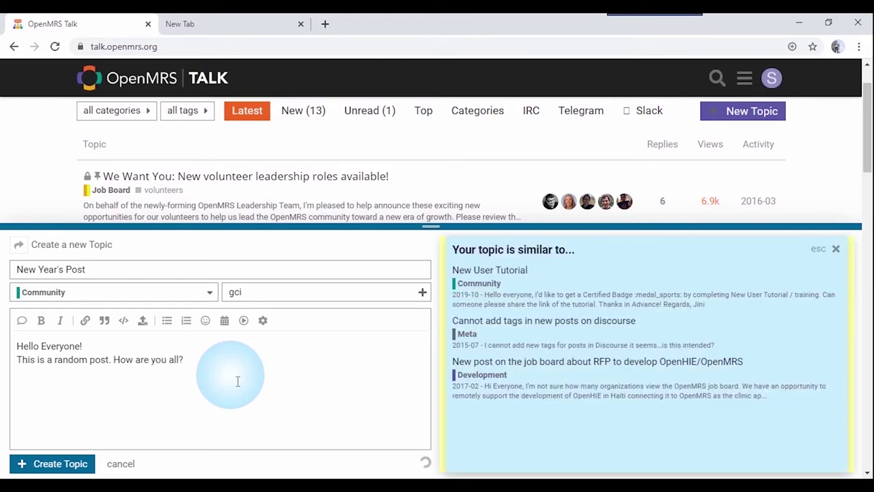
Step: Make the word 'Hello' bold in the post body
left_click(144, 359)
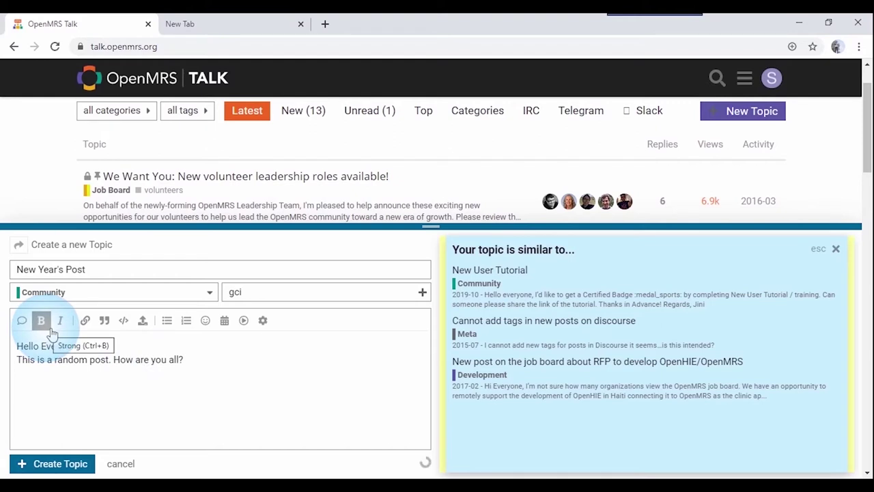
mouse_move(17, 346)
left_mouse_down()
mouse_move(81, 351)
mouse_move(49, 353)
left_mouse_up()
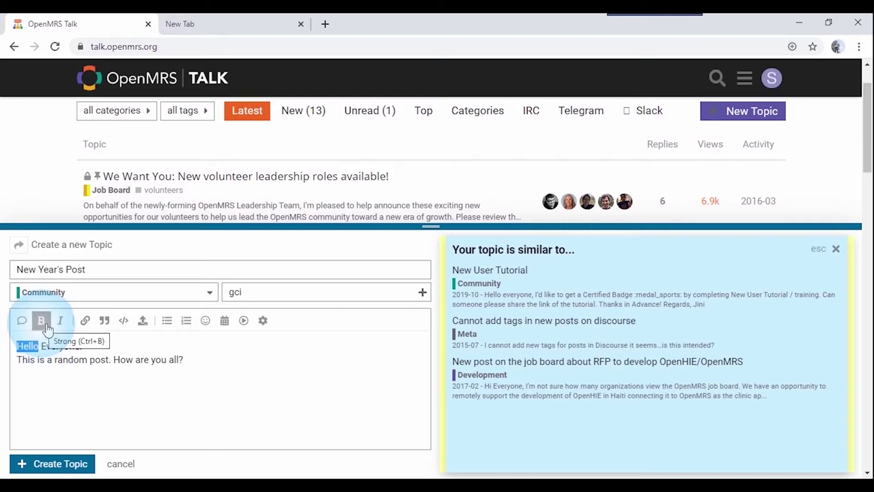
left_click(44, 324)
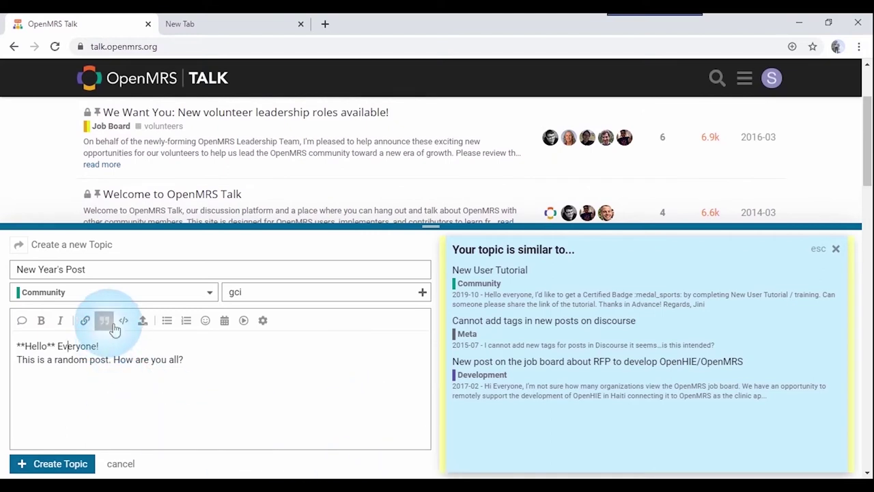
left_click(185, 360)
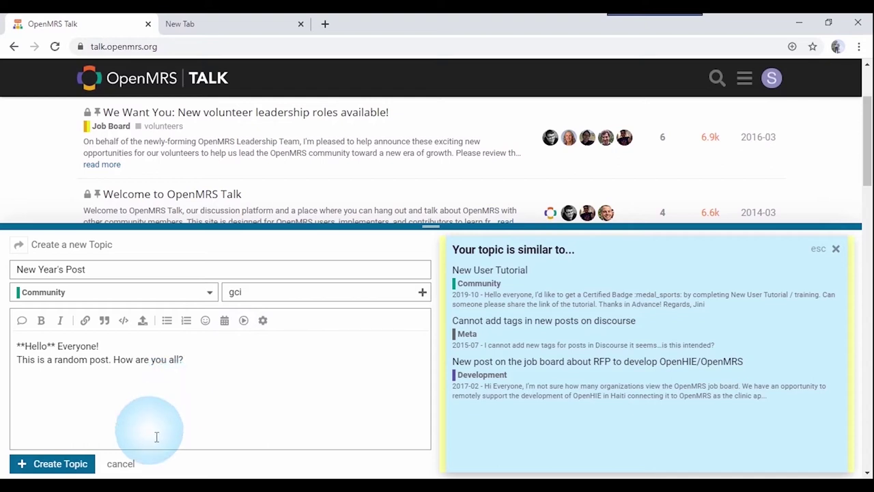
Step: Publish the topic, then start a reply on it and cancel it
left_click(81, 467)
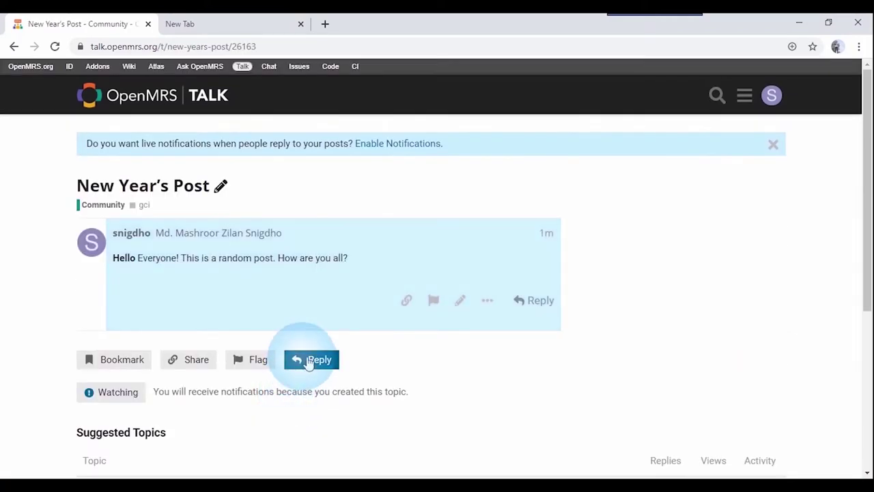
scroll(286, 331, "down", 1)
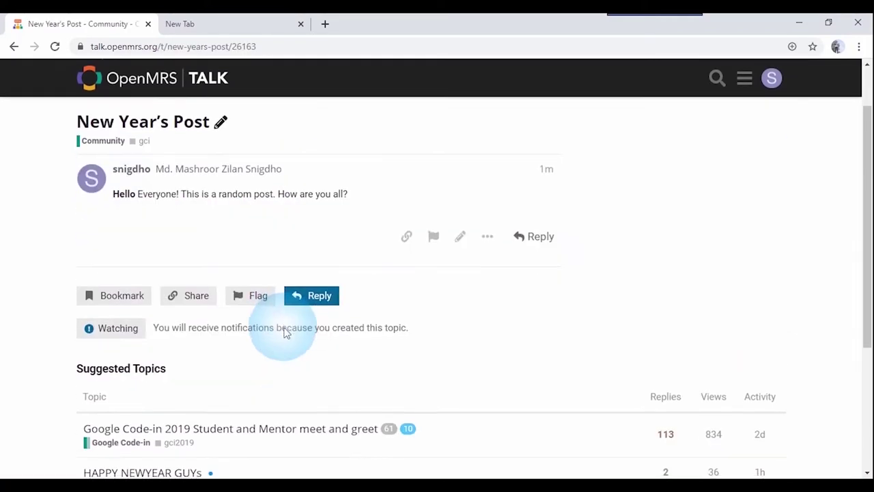
left_click(322, 300)
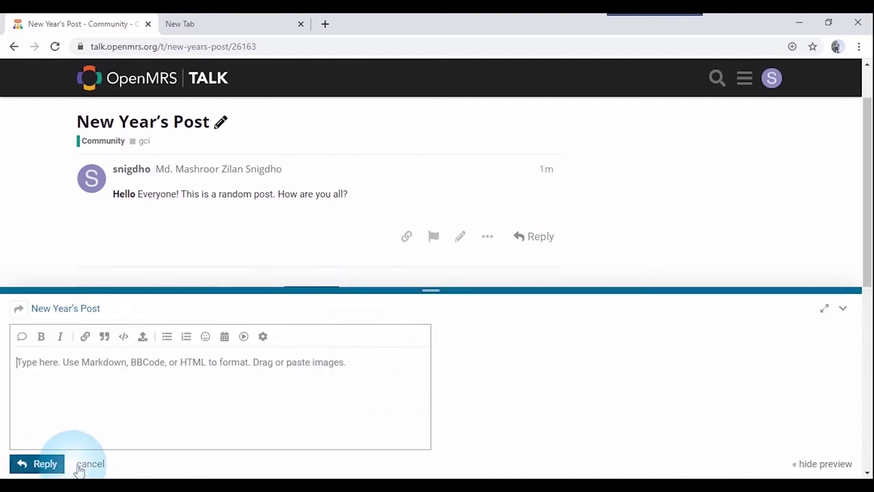
left_click(85, 465)
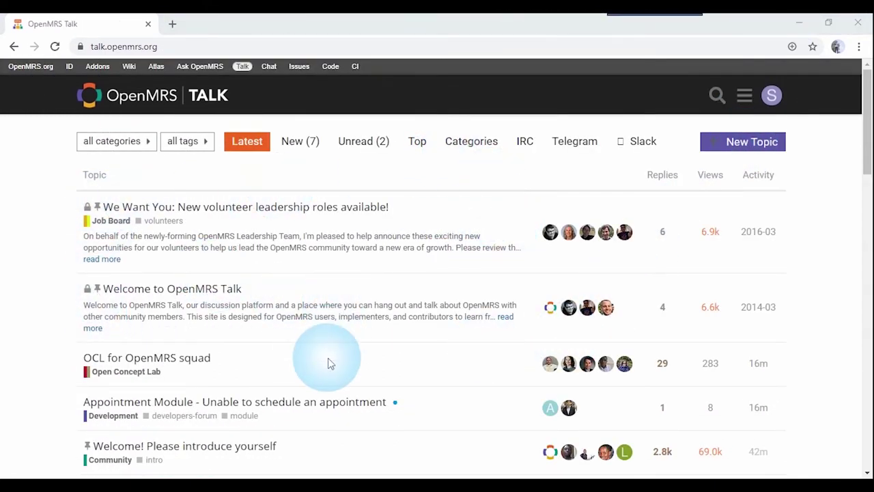
Step: Find New Year's Post in the Latest list and open the category filter dropdown
scroll(332, 362, "down", 1)
scroll(332, 366, "down", 1)
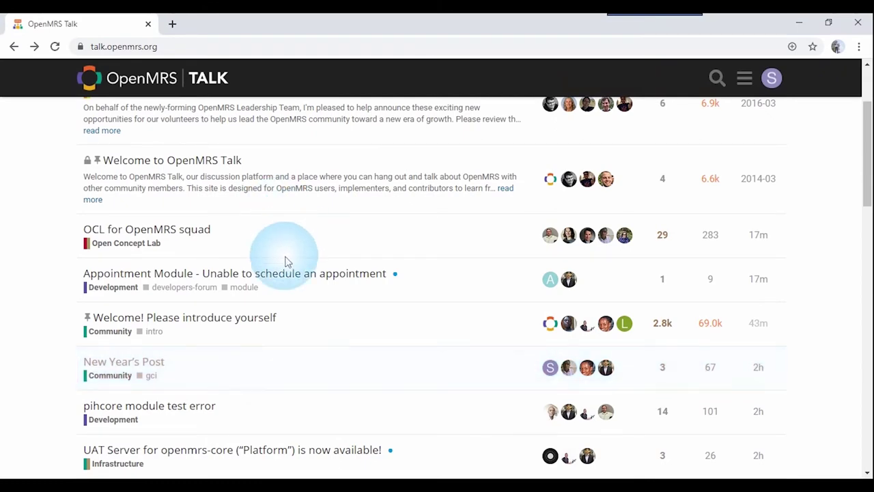
scroll(297, 277, "down", 4)
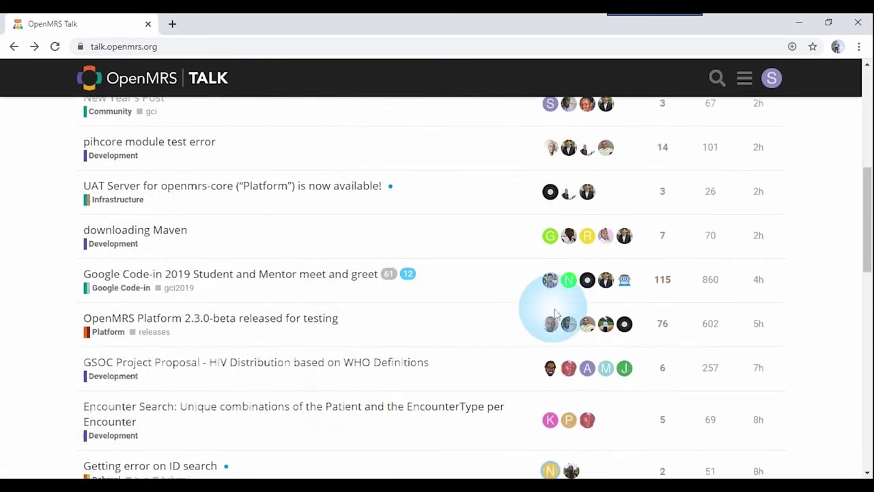
scroll(552, 308, "up", 5)
left_click(146, 149)
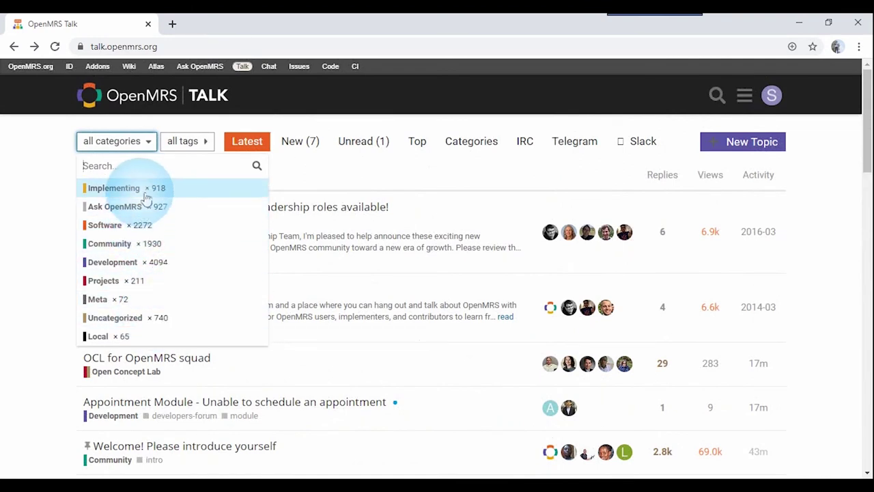
Step: Scroll through the all-tags filter list and close it without filtering
left_click(205, 141)
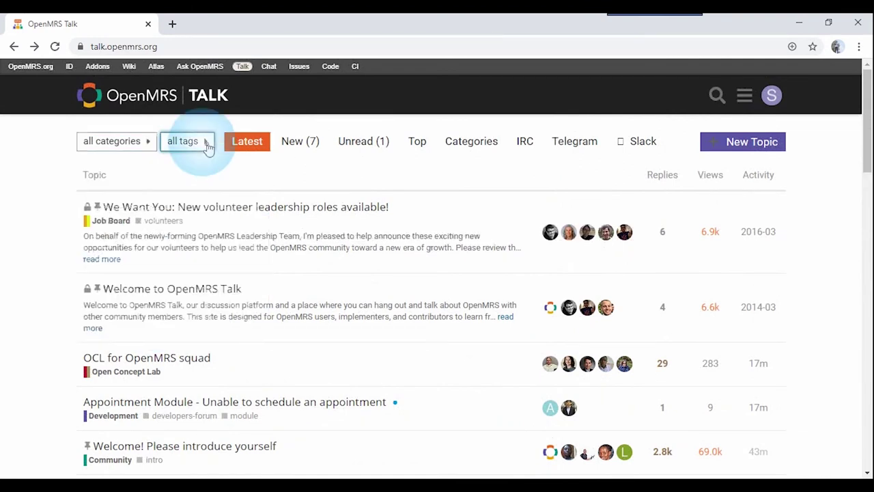
scroll(212, 260, "down", 2)
scroll(212, 259, "down", 2)
scroll(213, 269, "down", 1)
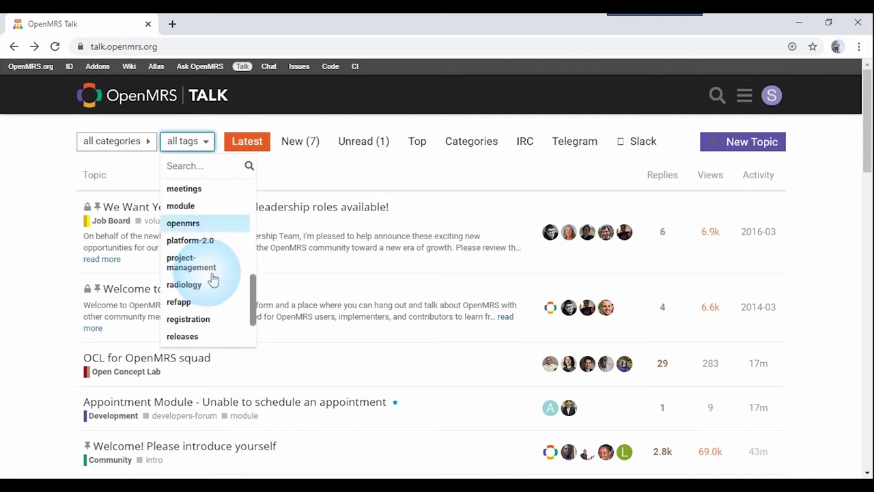
scroll(215, 280, "down", 1)
left_click(284, 175)
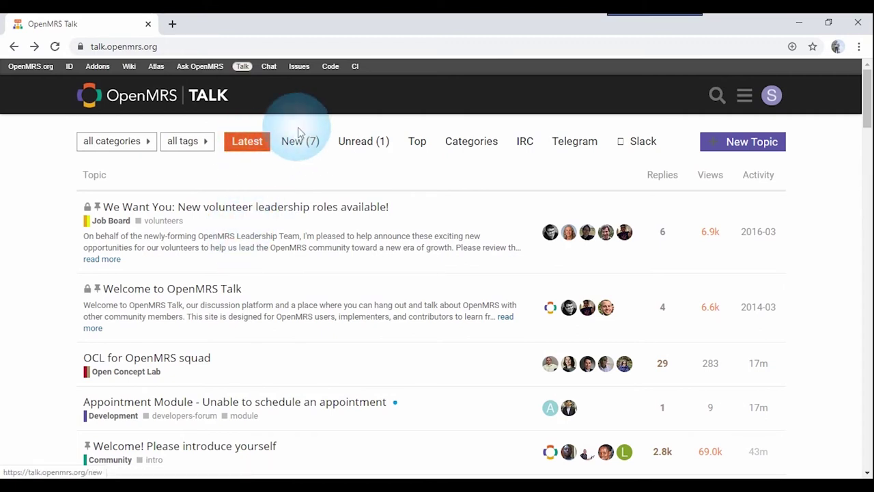
Step: View New topics, then Top topics for Month, then the Categories overview
left_click(305, 156)
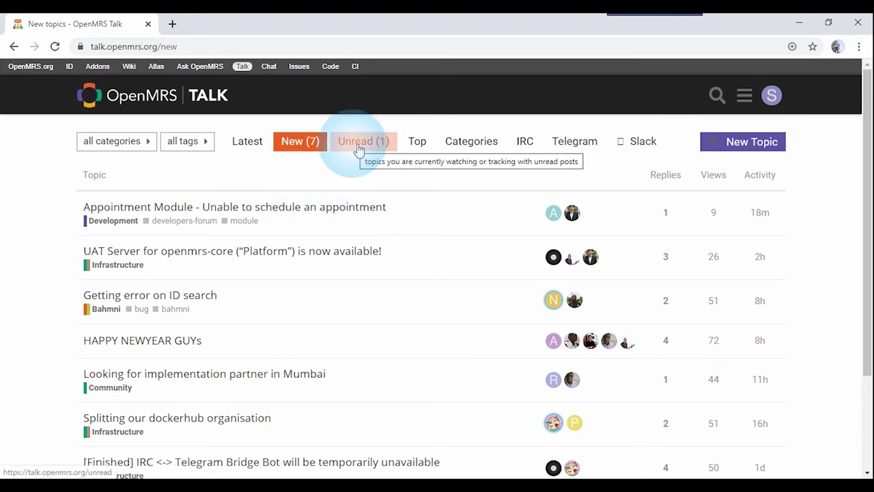
left_click(417, 141)
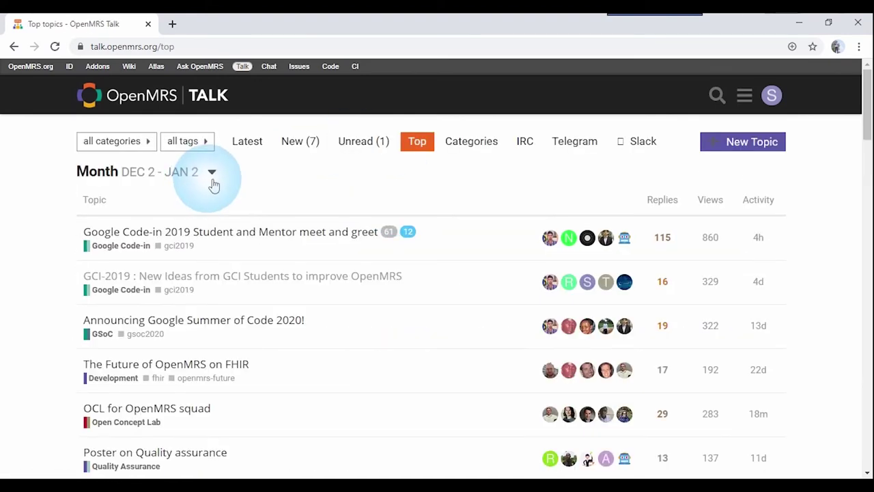
left_click(213, 183)
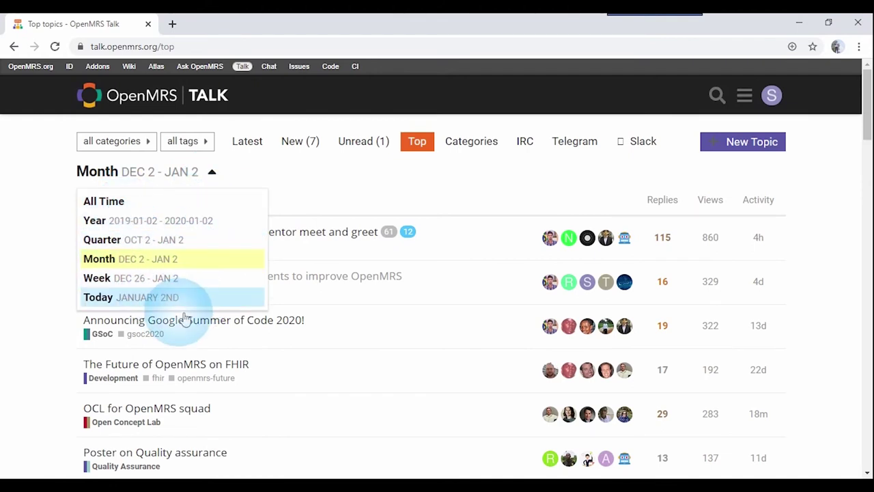
left_click(234, 260)
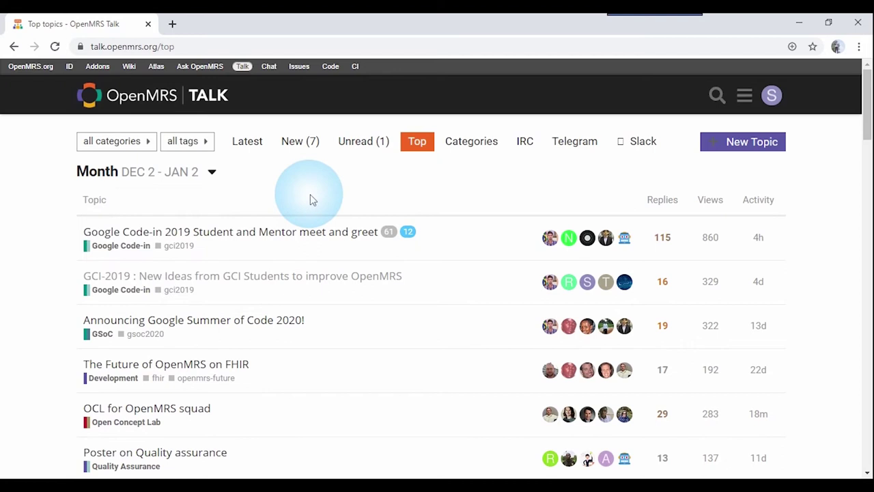
left_click(468, 143)
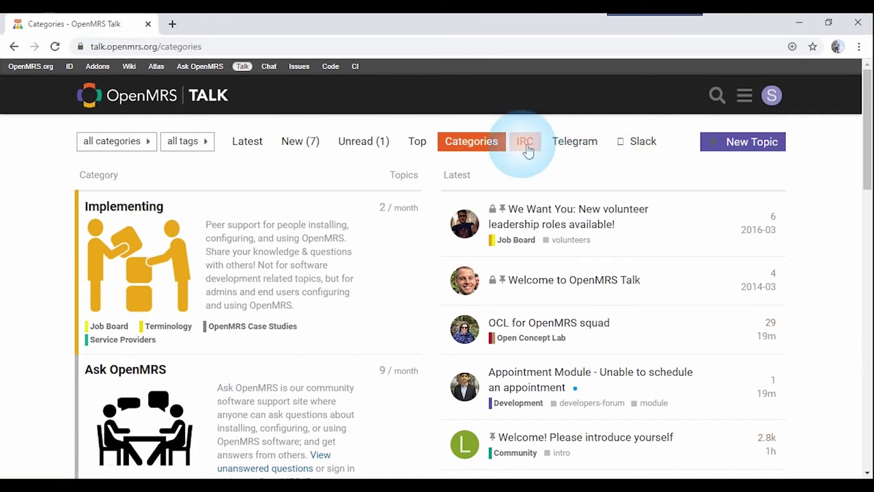
Step: Search the forum for 'New Year', dismiss the results, and open the main menu
left_click(716, 95)
type("N")
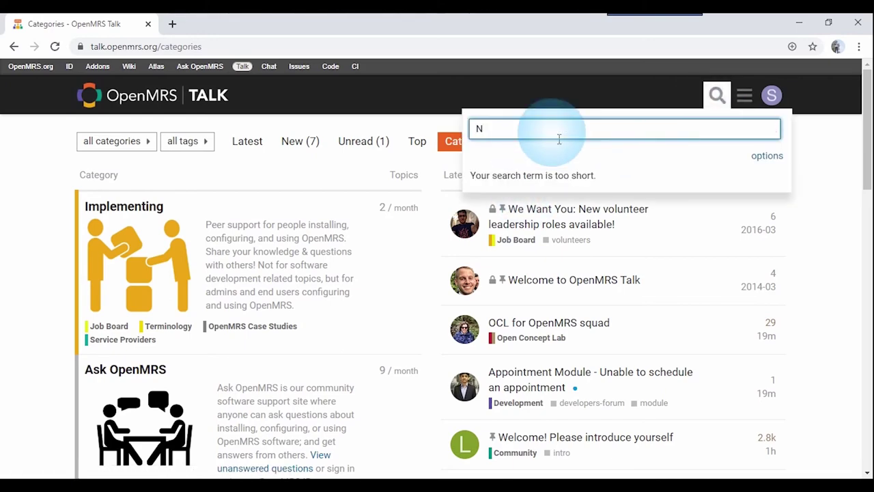
type("ew Y")
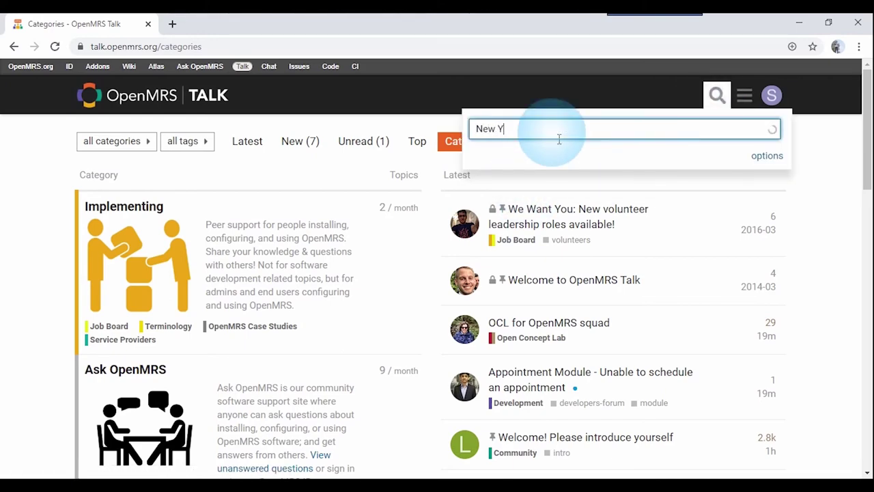
type("ear")
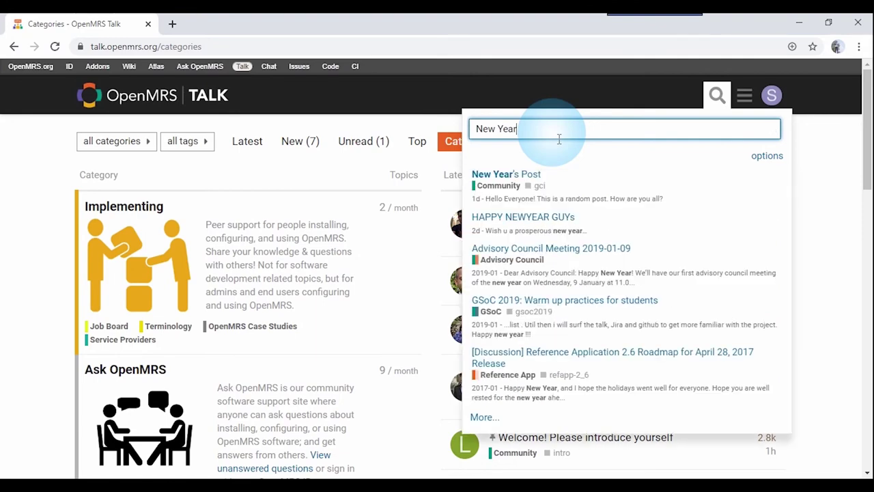
key("Escape")
left_click(744, 96)
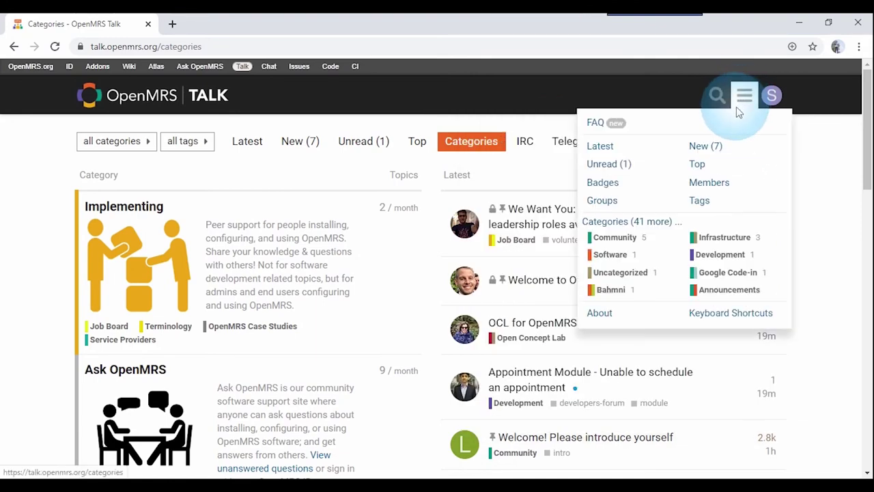
Step: Go from the community FAQ to the Badges list and view the Editor badge's holders
left_click(604, 125)
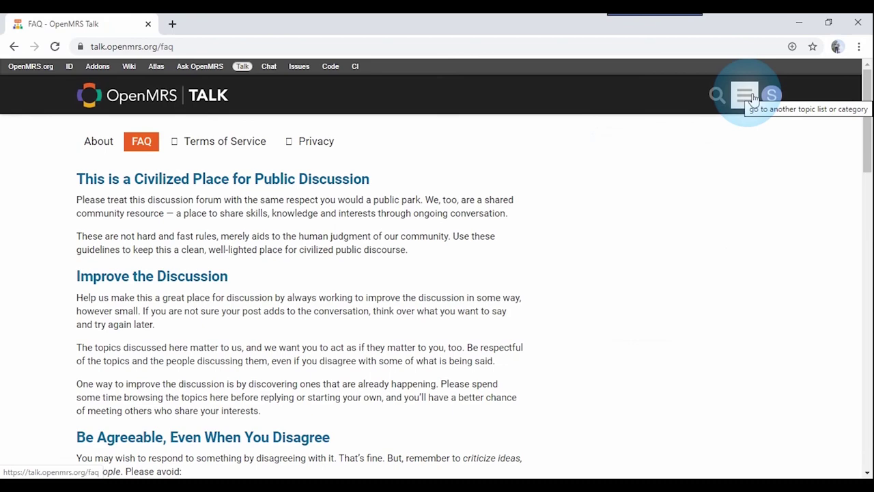
left_click(618, 237)
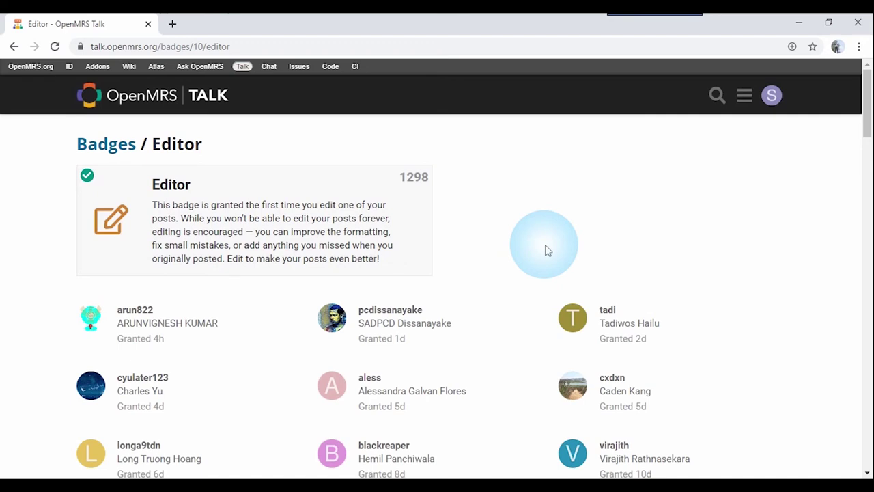
left_click(744, 96)
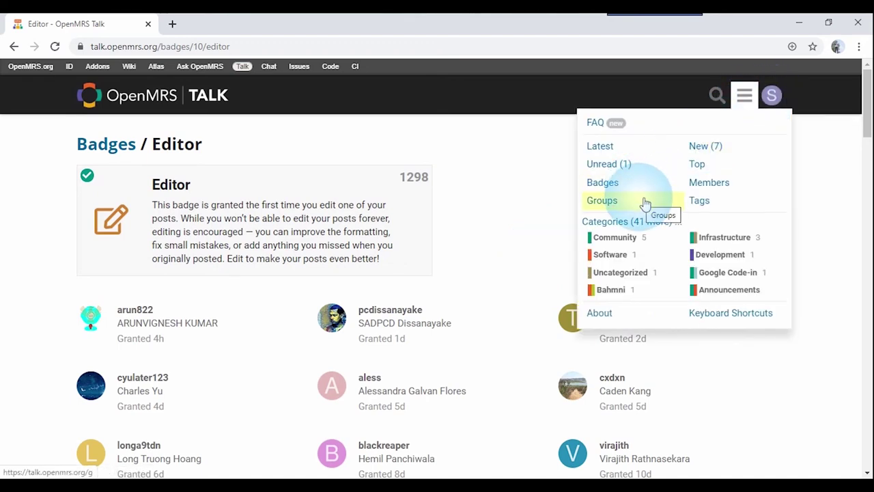
Step: Browse the Groups page's cards, such as AdvisoryCouncil, AMPATH and Andela, with member counts
left_click(645, 203)
left_click(746, 110)
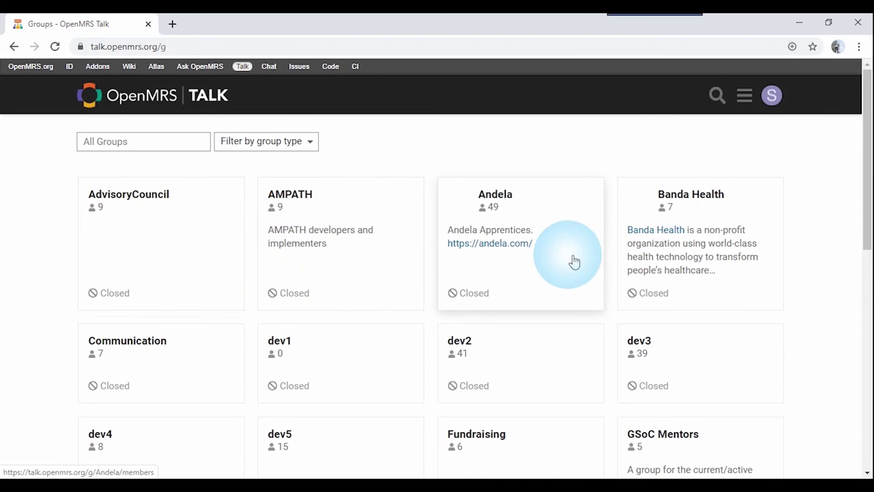
scroll(604, 284, "down", 1)
scroll(592, 296, "down", 2)
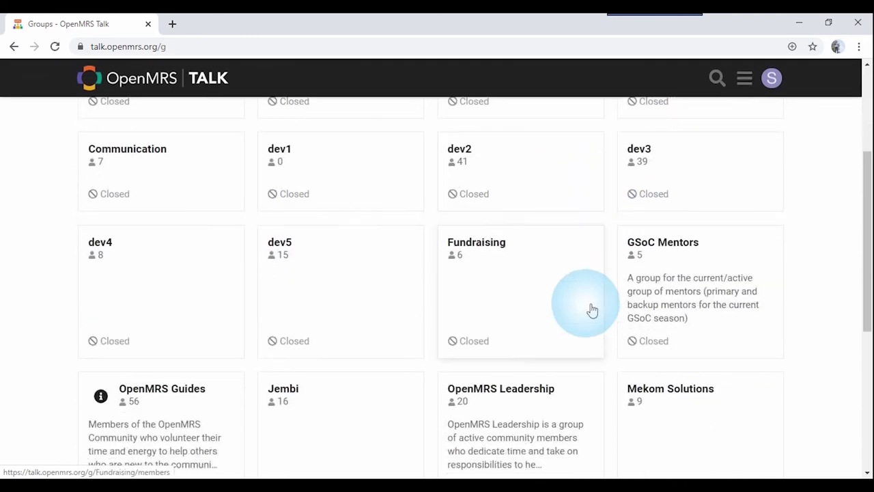
scroll(591, 308, "down", 3)
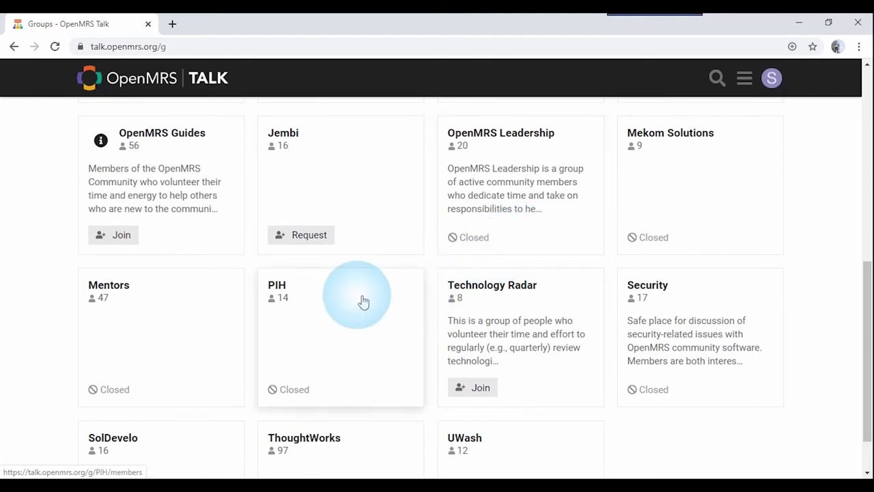
scroll(363, 308, "down", 1)
scroll(382, 334, "up", 6)
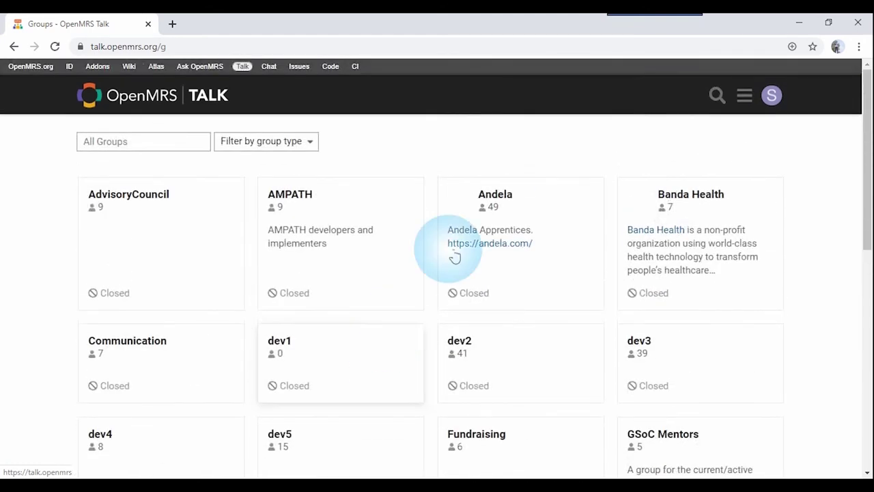
left_click(746, 99)
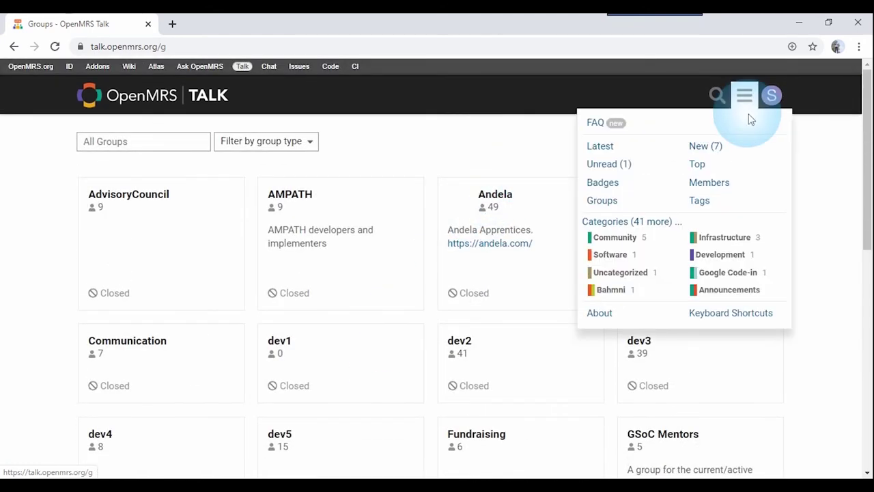
Step: Open the Members directory, then check own notifications, bookmarks and messages in the account menu
left_click(735, 194)
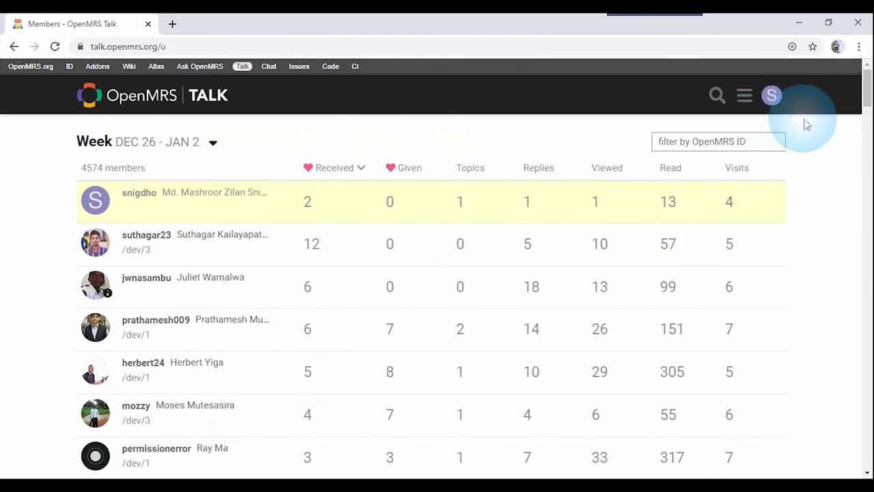
left_click(773, 96)
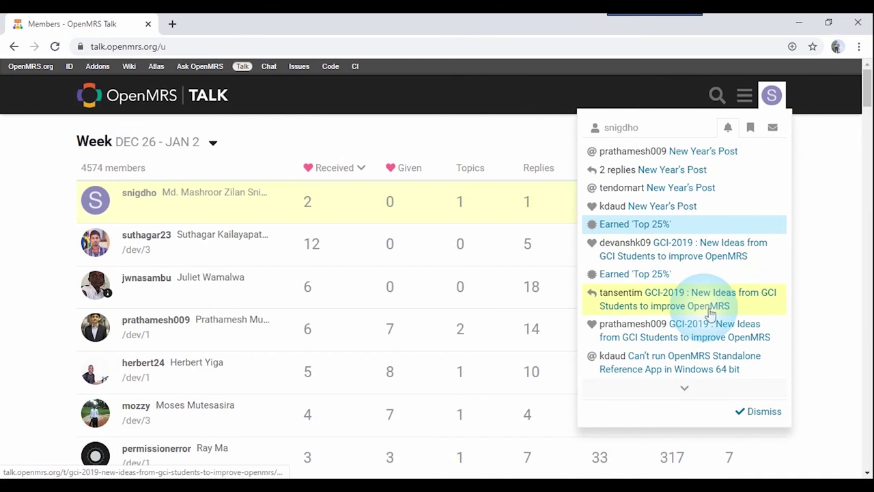
left_click(752, 129)
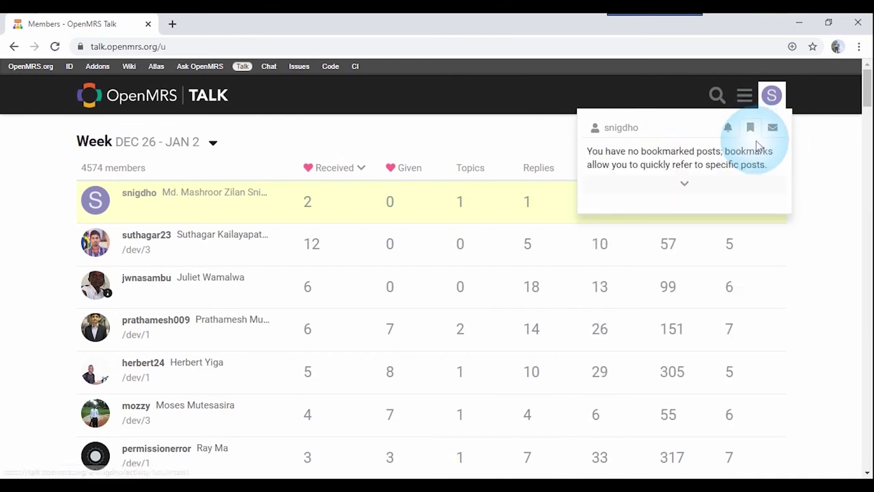
left_click(774, 129)
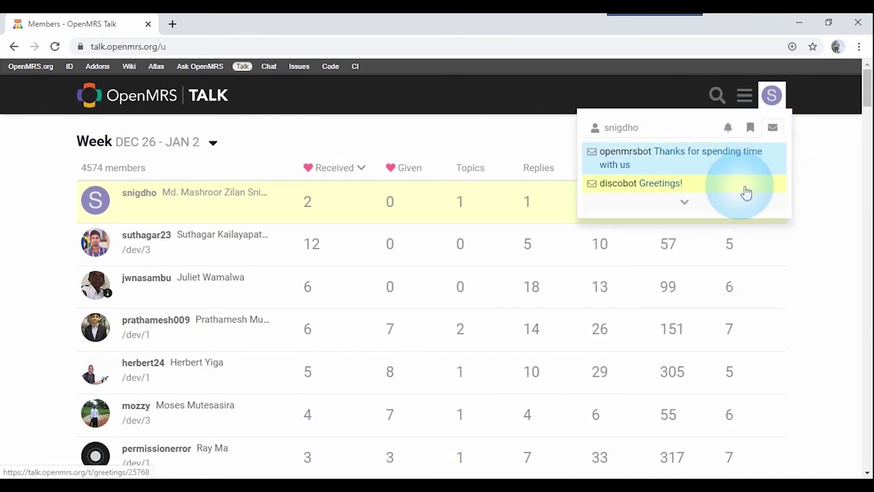
left_click(632, 137)
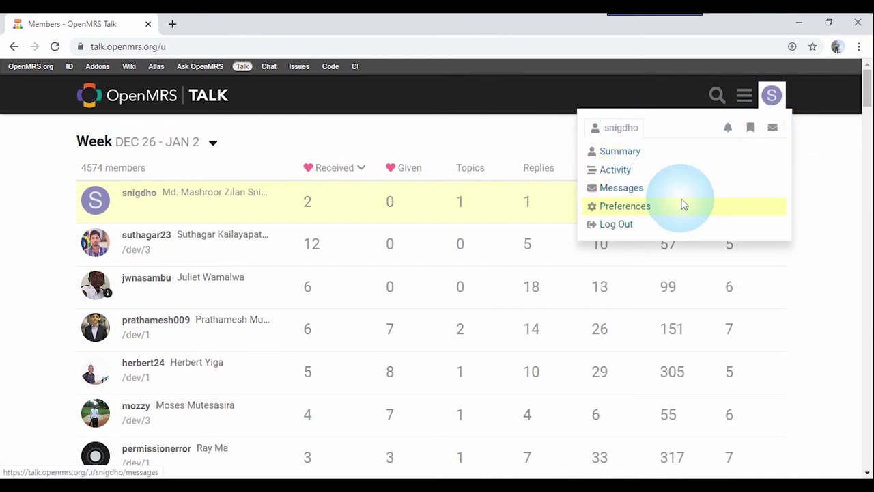
Step: Review own profile summary and activity, ending on badges Editor, First Like, Top 25%, Welcome
left_click(633, 151)
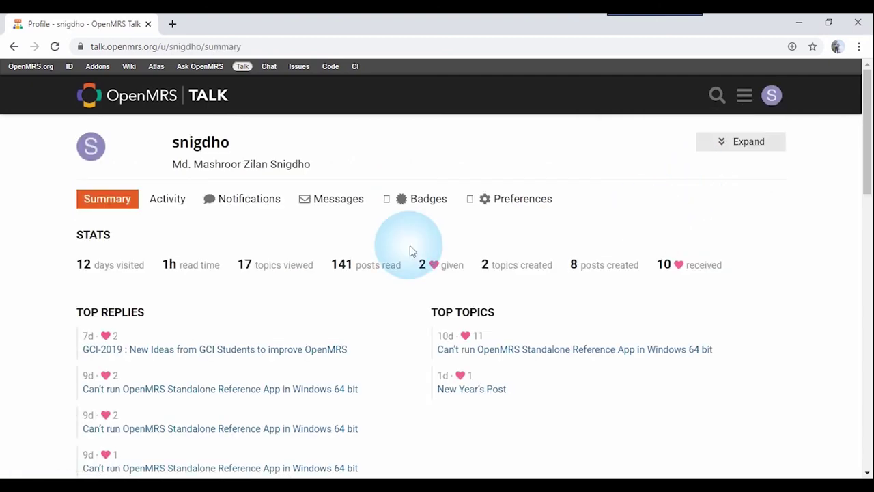
scroll(307, 352, "down", 2)
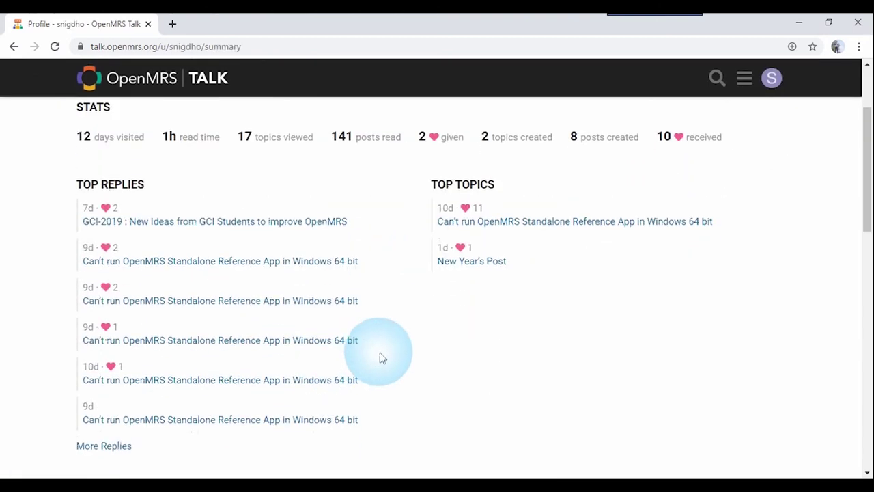
scroll(385, 355, "down", 3)
scroll(384, 355, "up", 5)
left_click(200, 215)
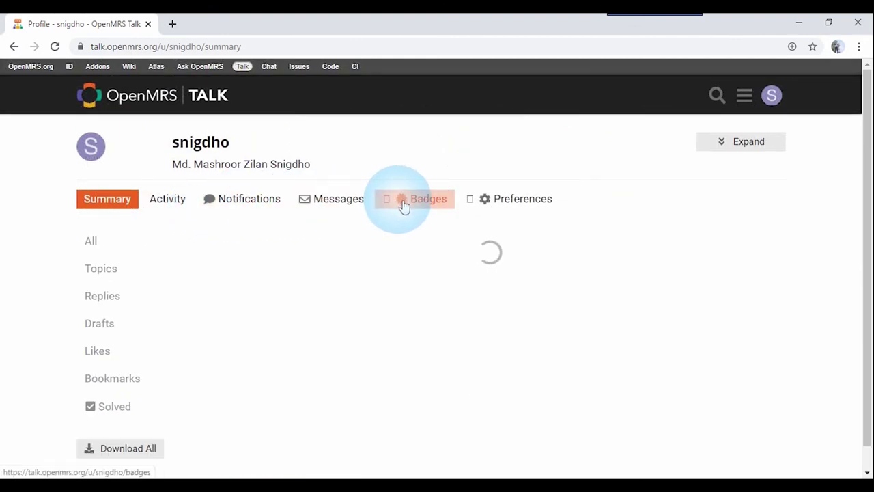
left_click(443, 203)
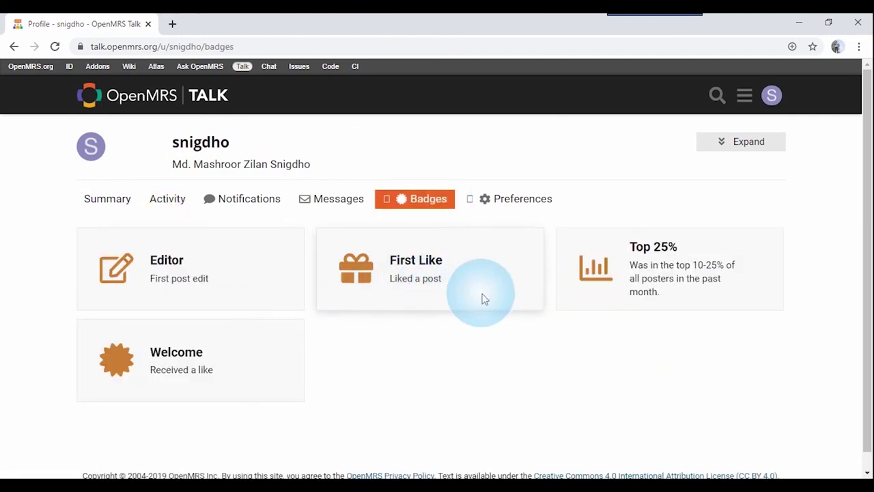